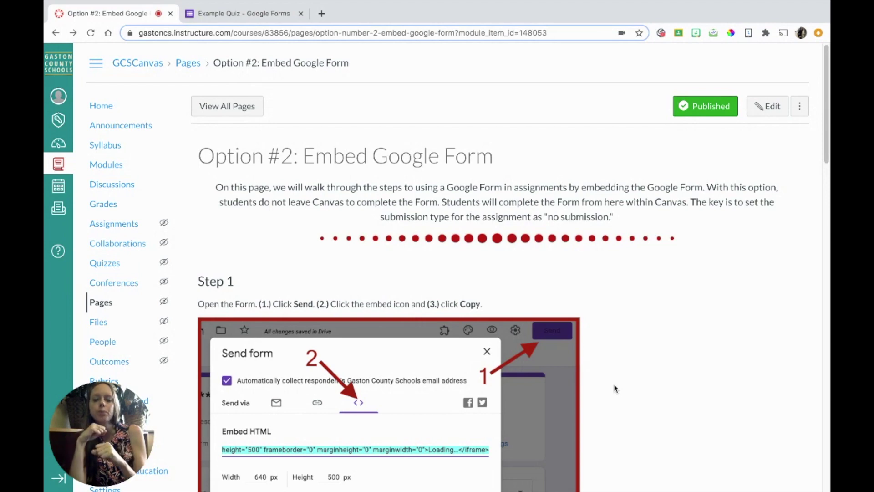
Start a new assignment from the course Assignments page, declining the auto-saved draft.
{"action": "left_click", "coordinate": [112, 227]}
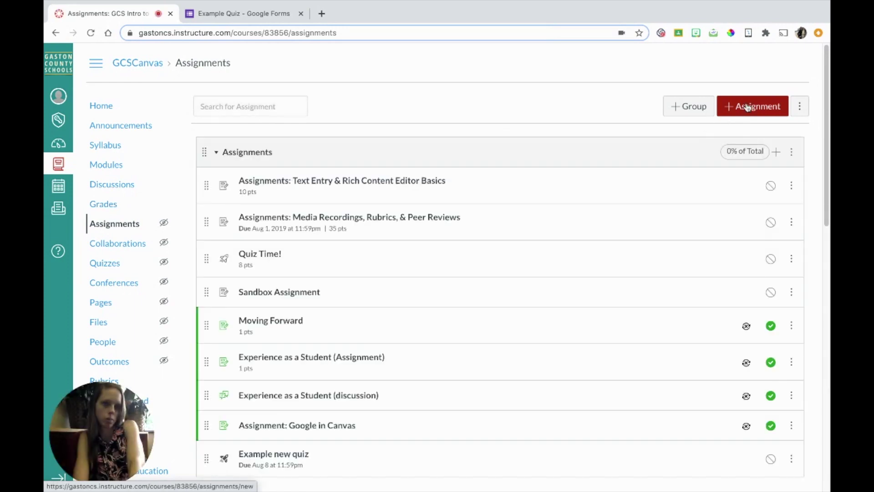
{"action": "left_click", "coordinate": [747, 109]}
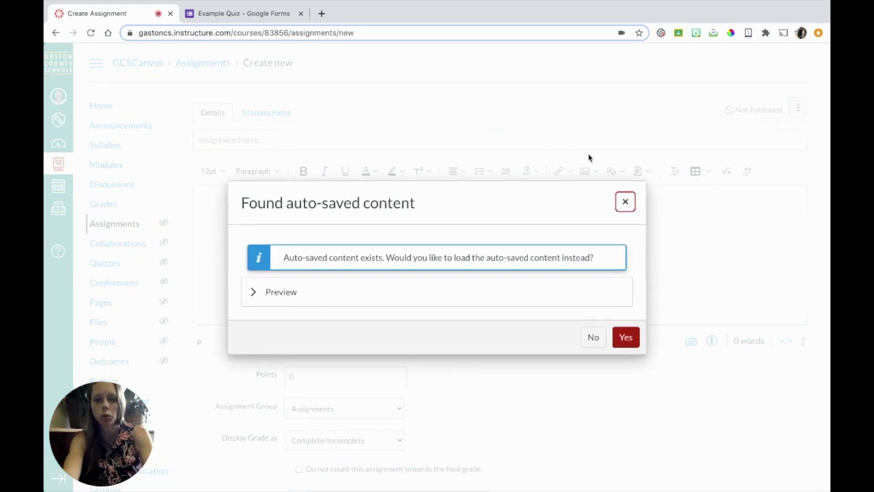
{"action": "left_click", "coordinate": [628, 205]}
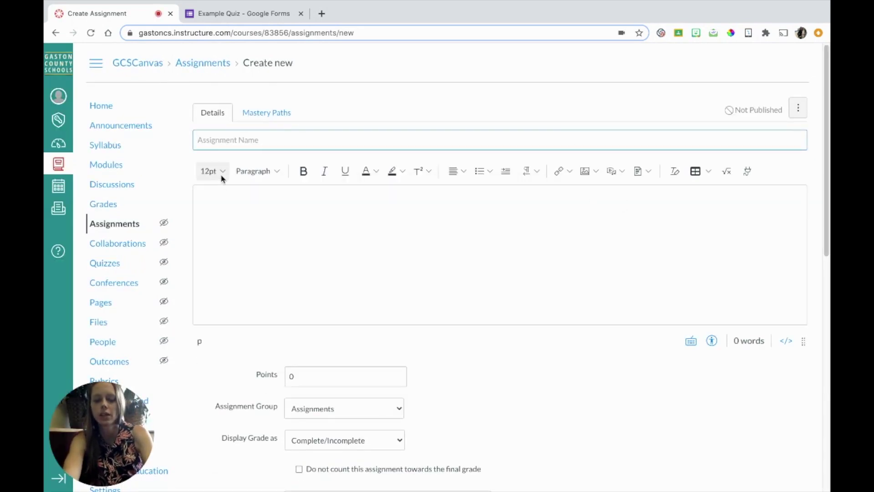
Name the new assignment 'Example Quiz'.
{"action": "type", "text": "W"}
{"action": "key", "text": "BackSpace"}
{"action": "type", "text": "Exap"}
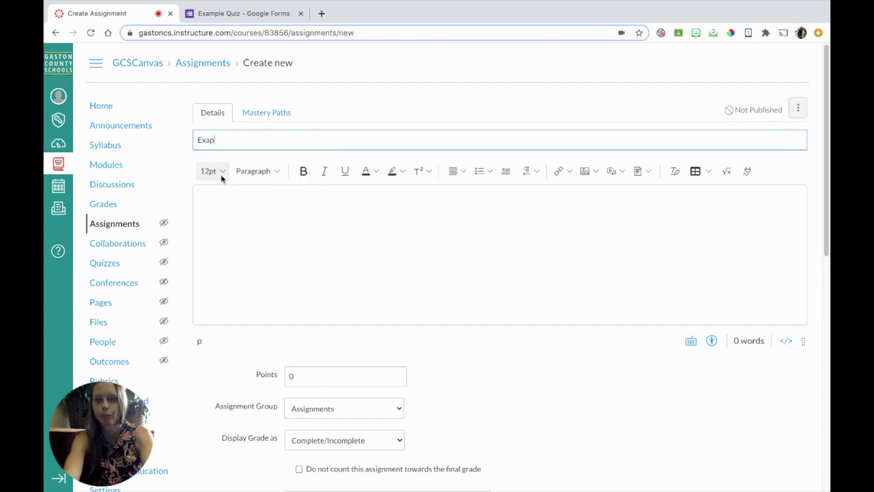
{"action": "key", "text": "BackSpace"}
{"action": "type", "text": "mple"}
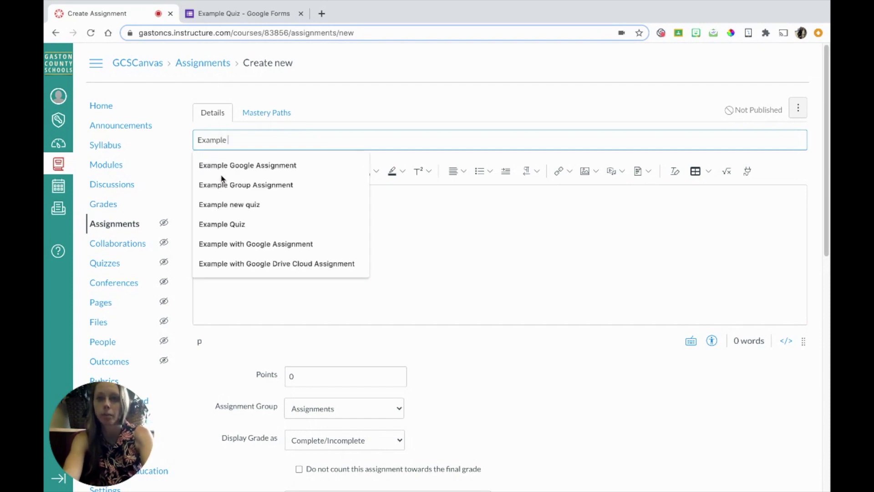
{"action": "type", "text": " Quiz"}
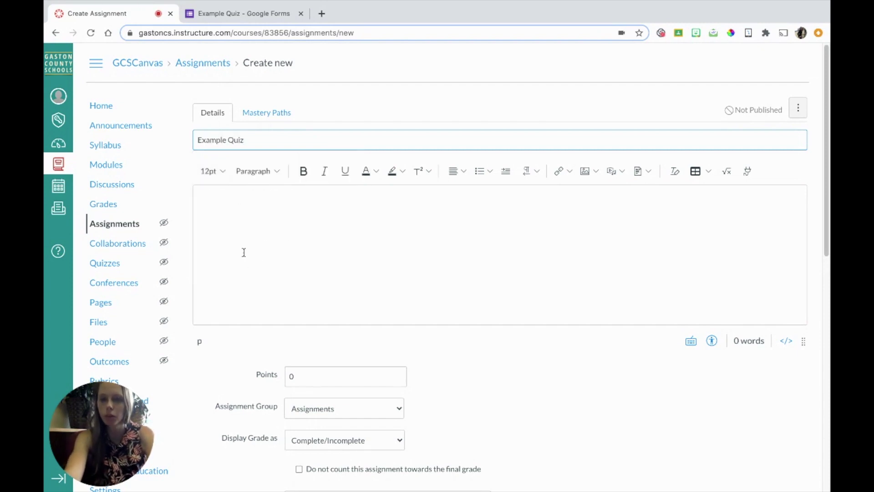
{"action": "left_click", "coordinate": [246, 224]}
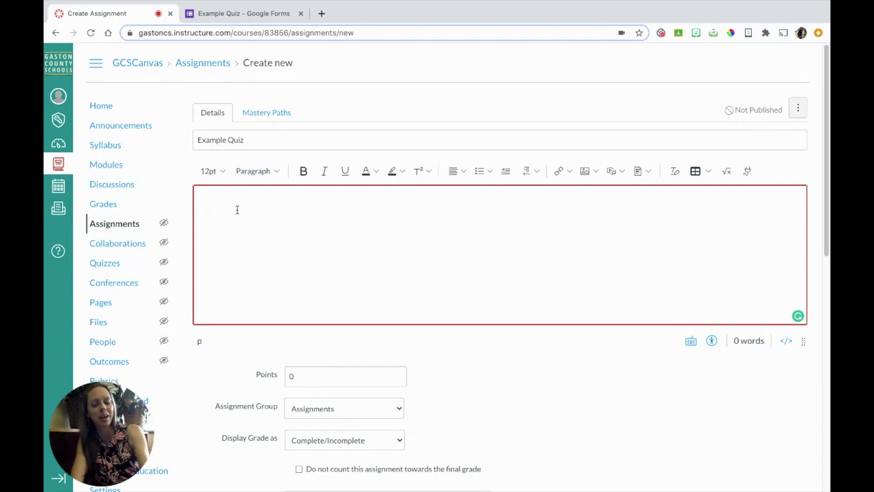
Enter a placeholder line, then 'Complete this quiz below:' followed by a blank new line in the description.
{"action": "type", "text": "sdjkfaskdfjlsajdlkf"}
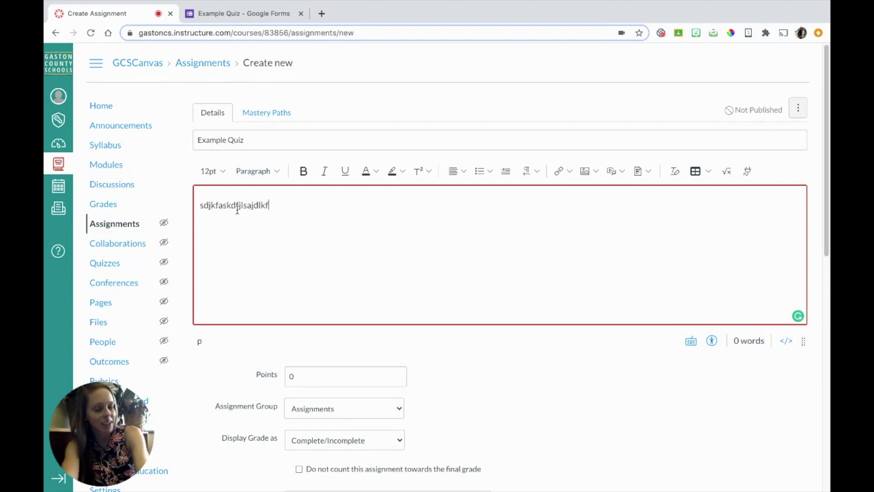
{"action": "key", "text": "Return"}
{"action": "key", "text": "Return"}
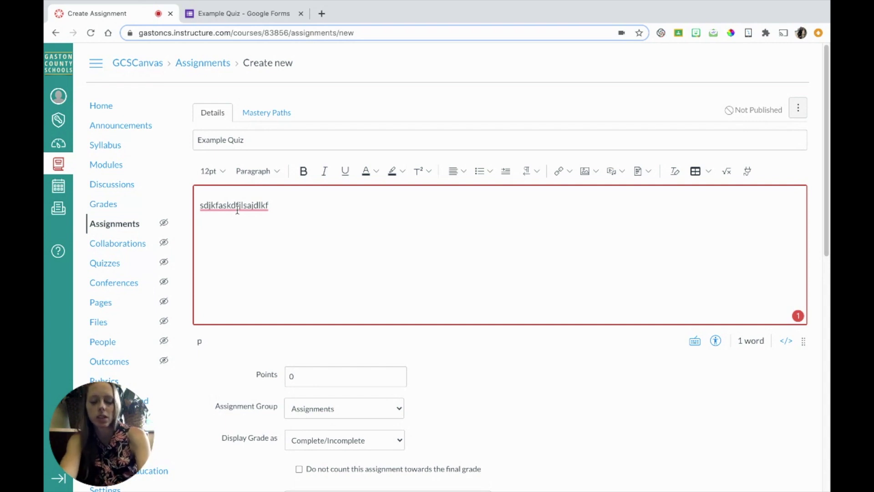
{"action": "type", "text": "Complete th"}
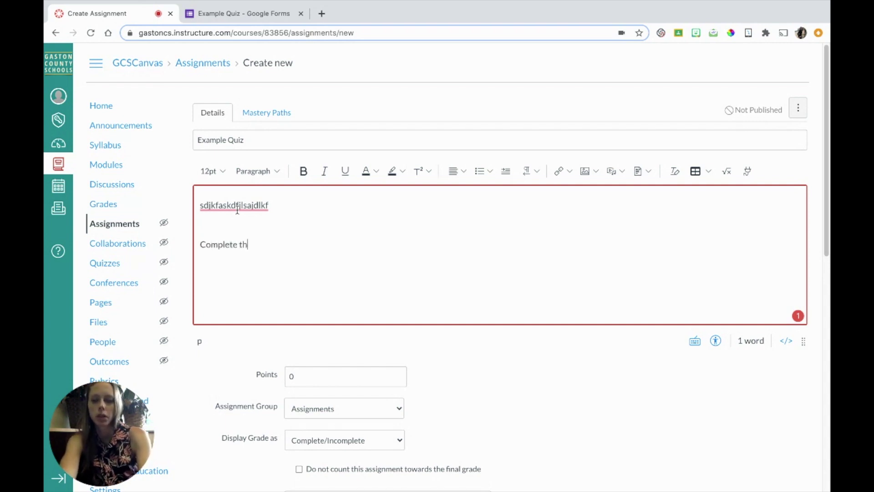
{"action": "type", "text": "is quiz below:"}
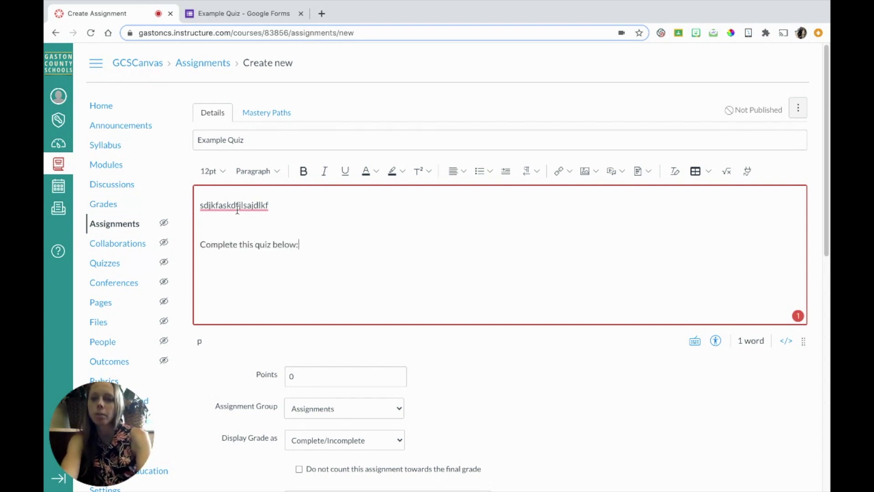
{"action": "key", "text": "Return"}
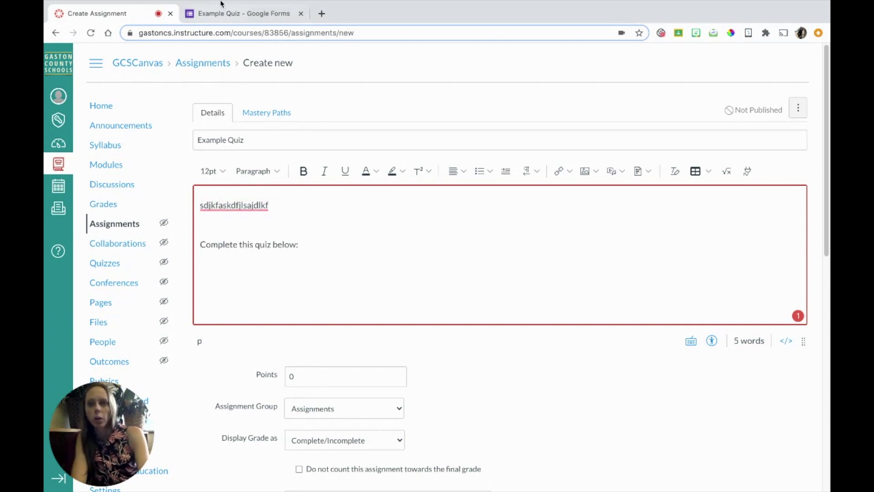
Copy the Ice Cream Quiz form's embed HTML from Google Forms' Send options, then return to Canvas.
{"action": "left_click", "coordinate": [218, 15]}
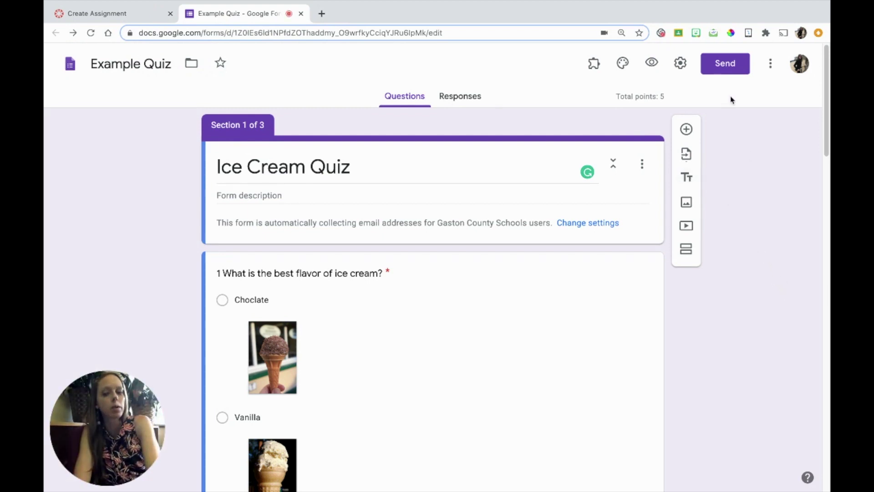
{"action": "left_click", "coordinate": [727, 66]}
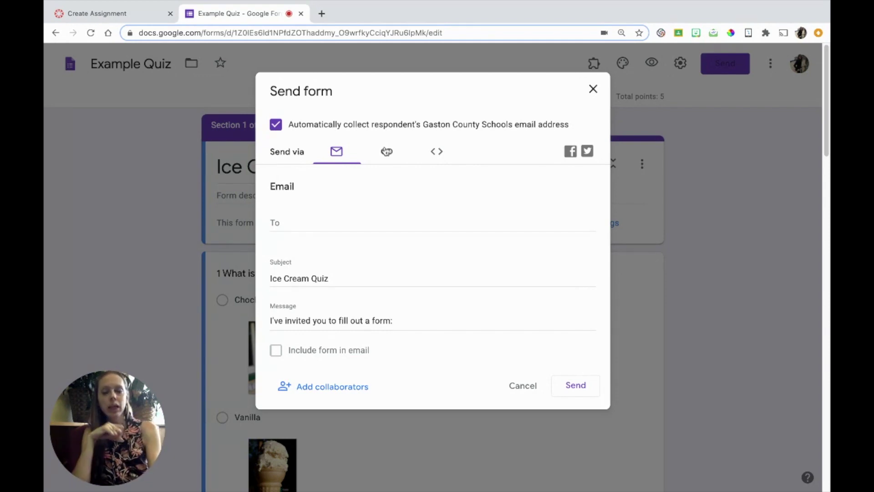
{"action": "left_click", "coordinate": [438, 156]}
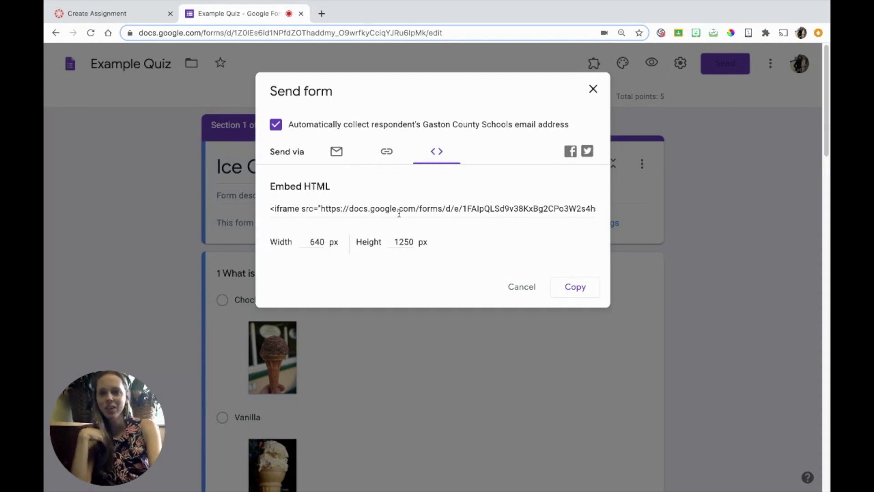
{"action": "left_click", "coordinate": [587, 288]}
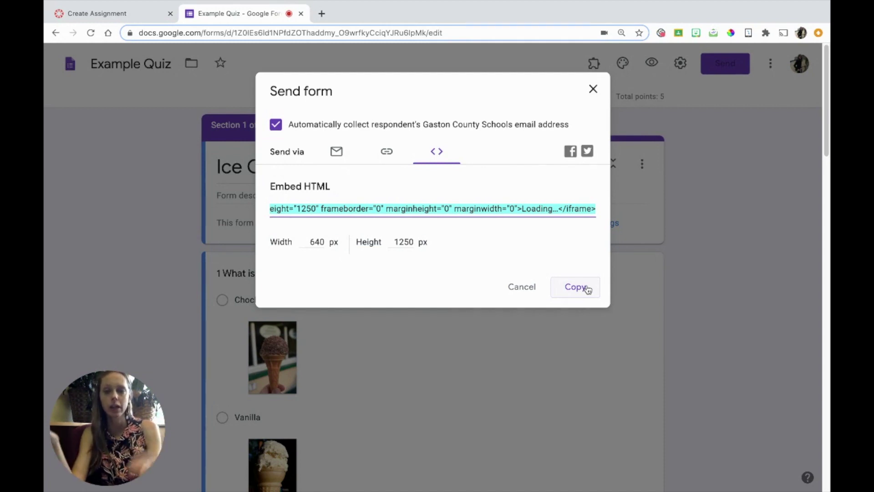
{"action": "left_click", "coordinate": [386, 152]}
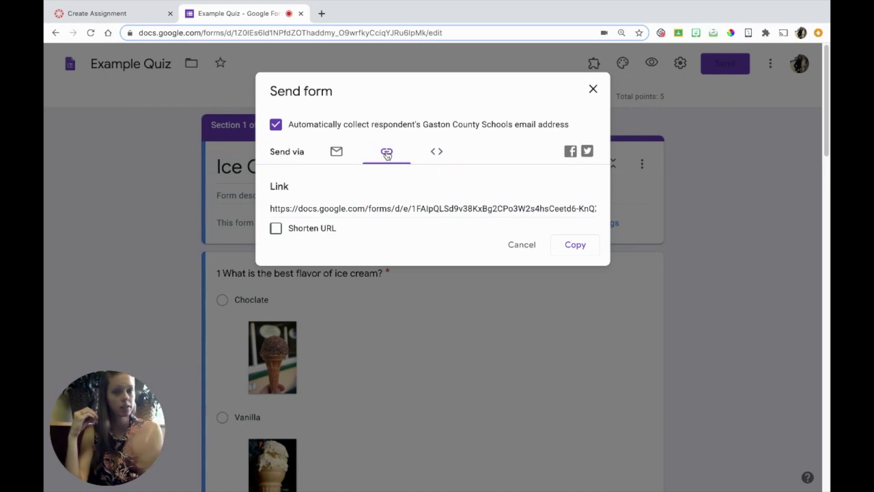
{"action": "left_click", "coordinate": [437, 152]}
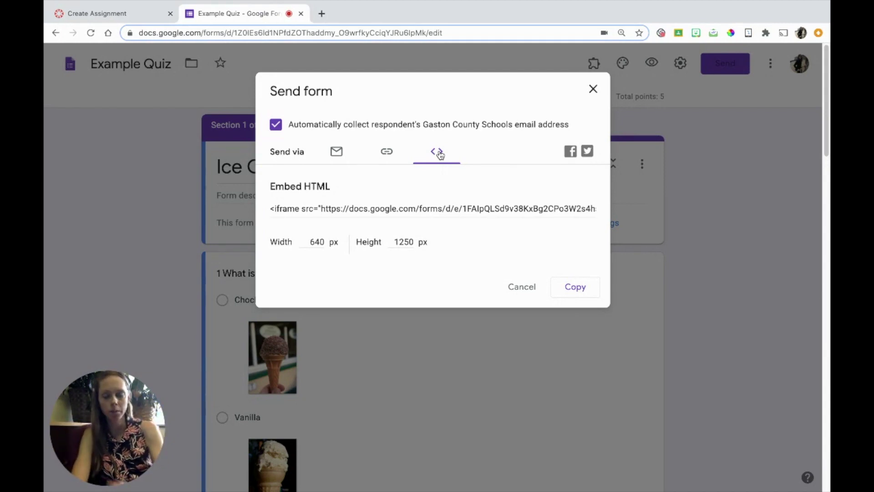
{"action": "left_click", "coordinate": [575, 287]}
{"action": "left_click", "coordinate": [129, 15]}
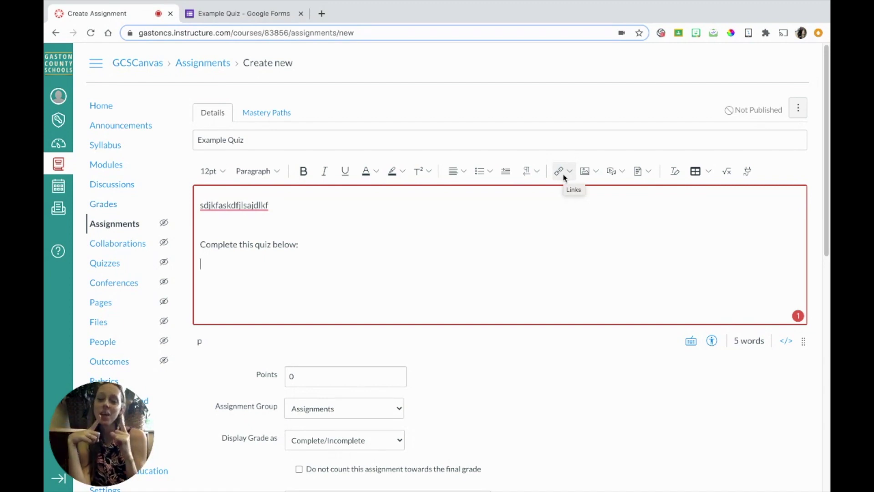
Paste the Google Form iframe code into the Upload/Record Media Embed tab and submit it.
{"action": "left_click", "coordinate": [621, 174]}
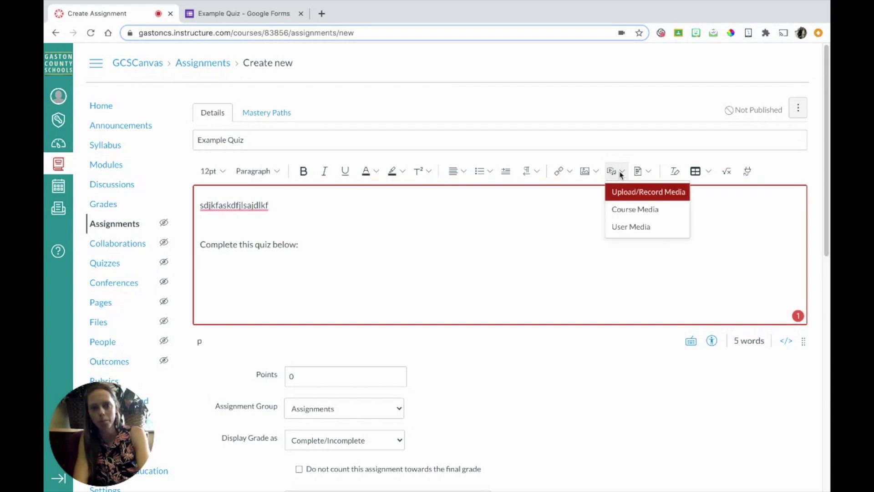
{"action": "left_click", "coordinate": [626, 196]}
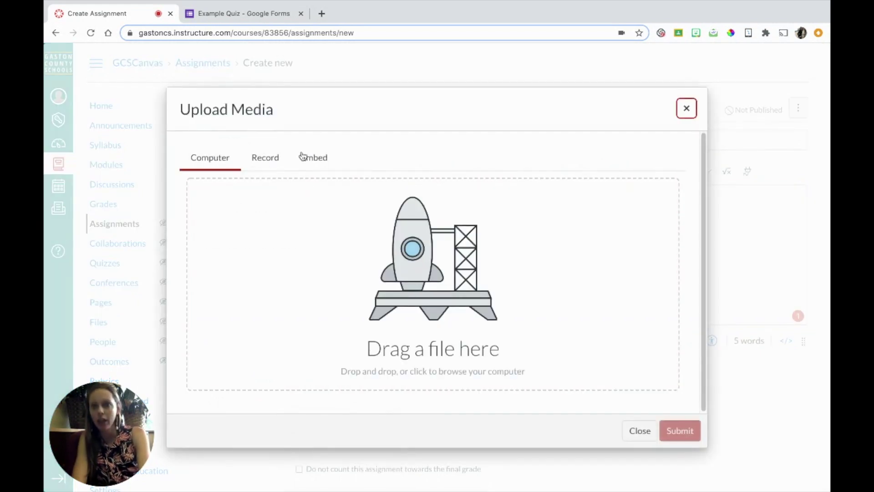
{"action": "left_click", "coordinate": [303, 158]}
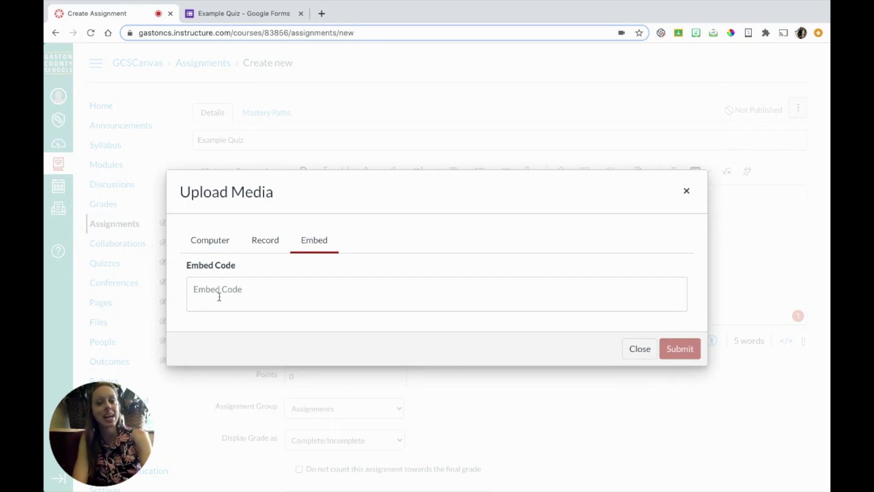
{"action": "left_click", "coordinate": [219, 297]}
{"action": "key", "text": "ctrl+v"}
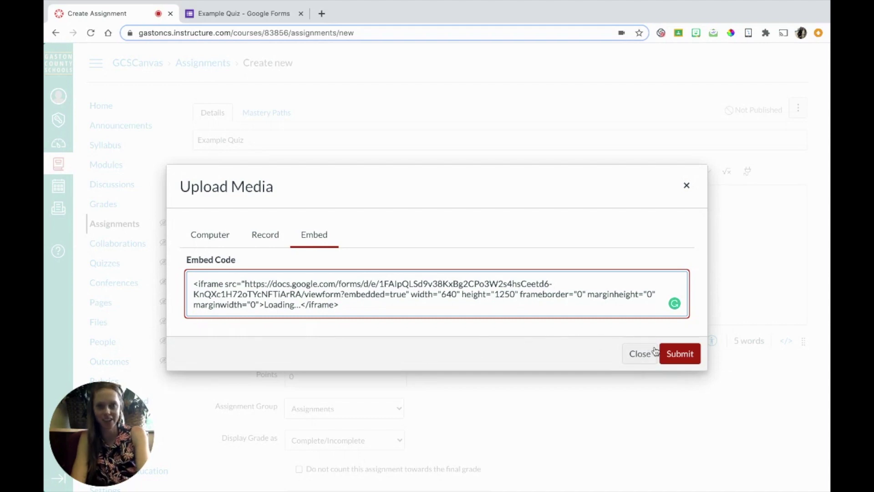
{"action": "left_click", "coordinate": [670, 356]}
{"action": "scroll", "coordinate": [670, 353], "scroll_direction": "down", "scroll_amount": 3}
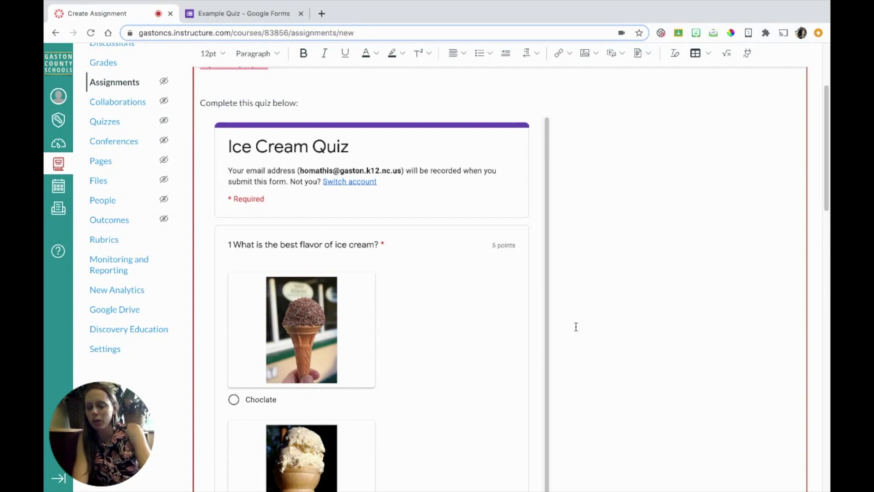
{"action": "scroll", "coordinate": [576, 327], "scroll_direction": "down", "scroll_amount": 1}
{"action": "scroll", "coordinate": [576, 327], "scroll_direction": "down", "scroll_amount": 4}
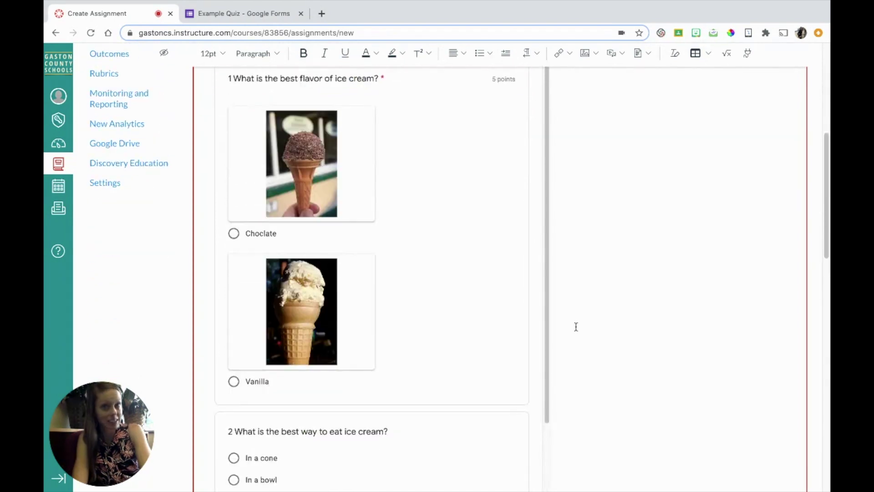
{"action": "scroll", "coordinate": [576, 327], "scroll_direction": "down", "scroll_amount": 10}
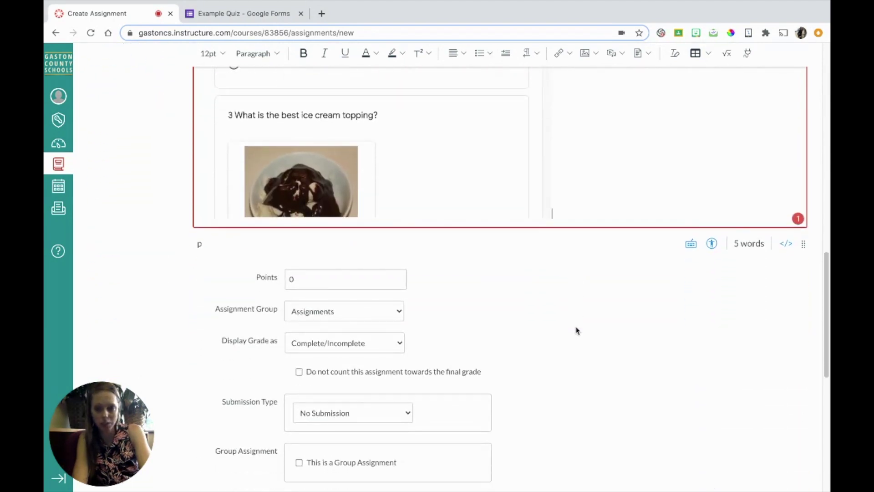
{"action": "scroll", "coordinate": [569, 332], "scroll_direction": "down", "scroll_amount": 3}
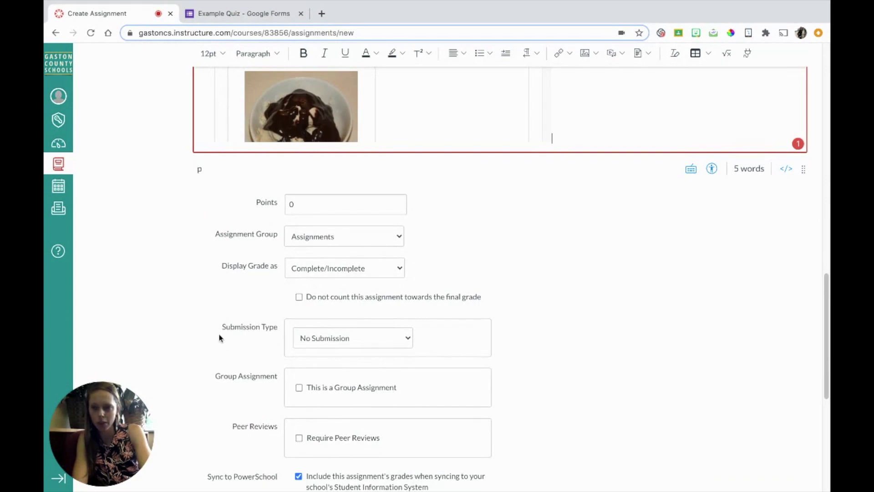
{"action": "left_click_drag", "start_coordinate": [220, 328], "coordinate": [279, 327]}
{"action": "left_click", "coordinate": [277, 327]}
{"action": "left_click", "coordinate": [367, 344]}
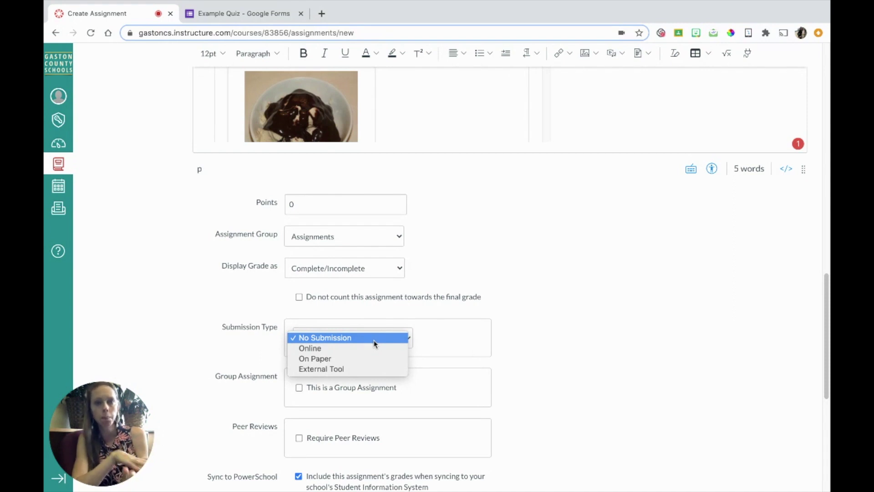
{"action": "left_click", "coordinate": [374, 341]}
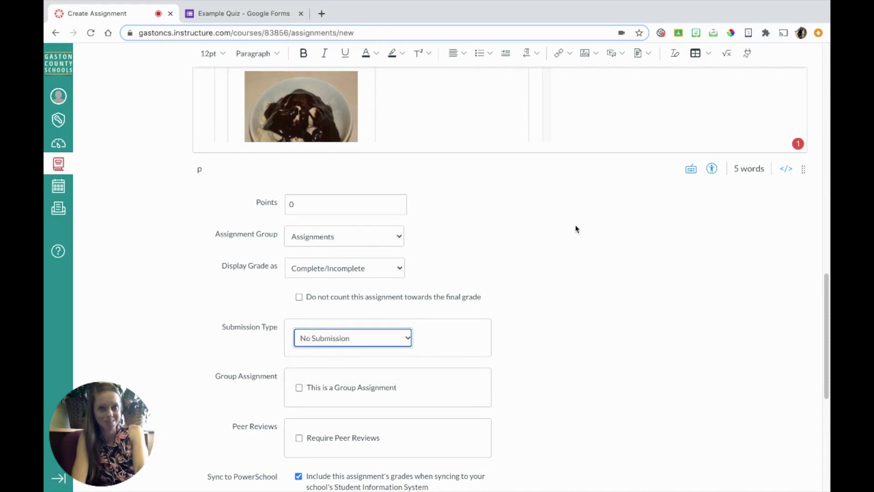